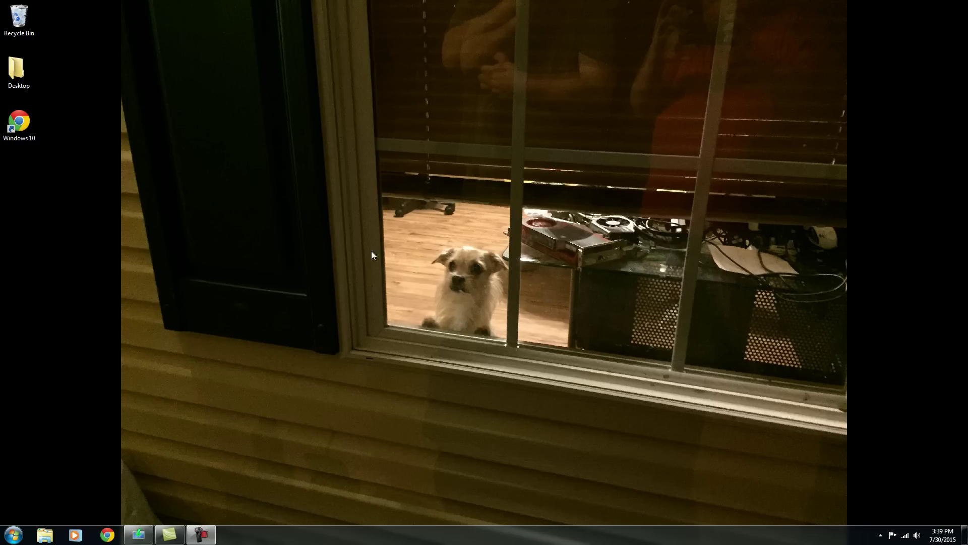
Open Computer's Properties from the Start menu to view the 64-bit system information.
left_click(14, 535)
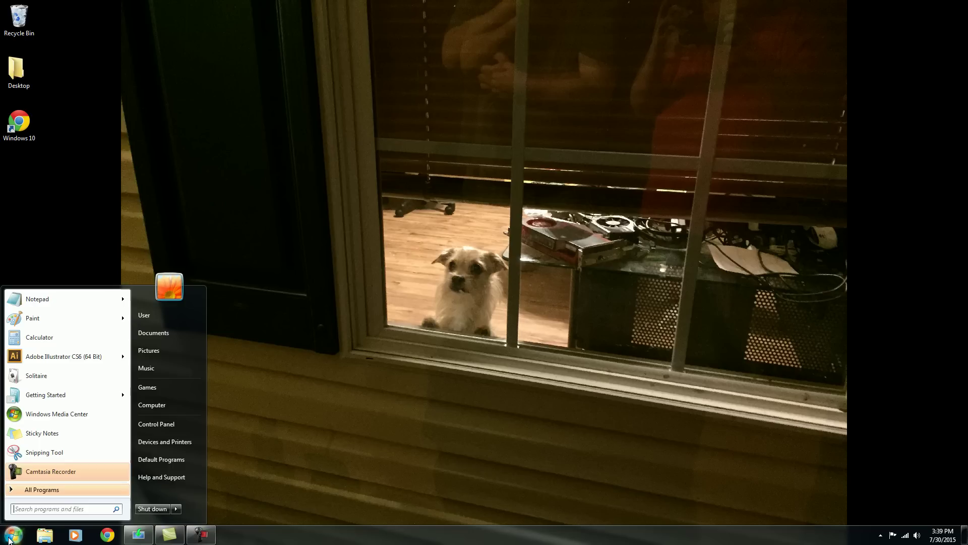
right_click(192, 408)
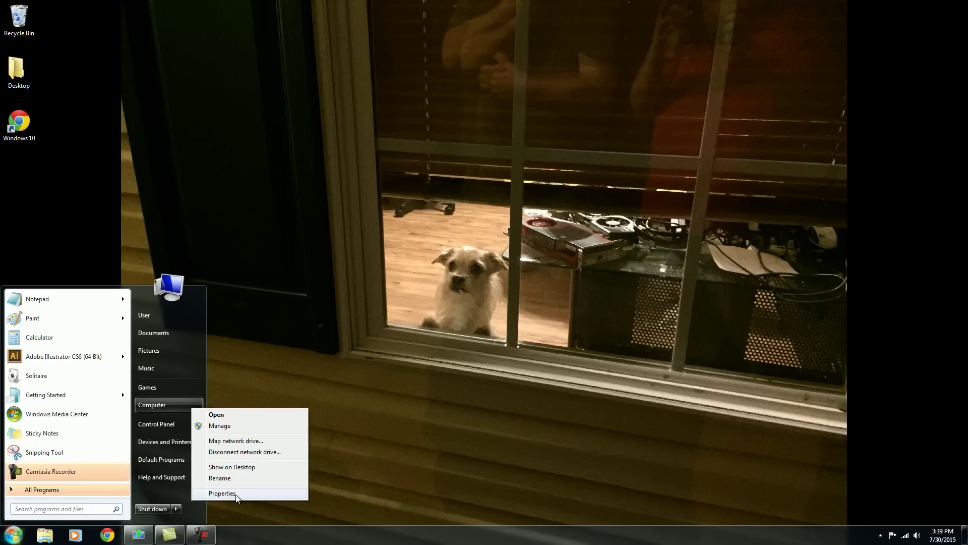
left_click(222, 493)
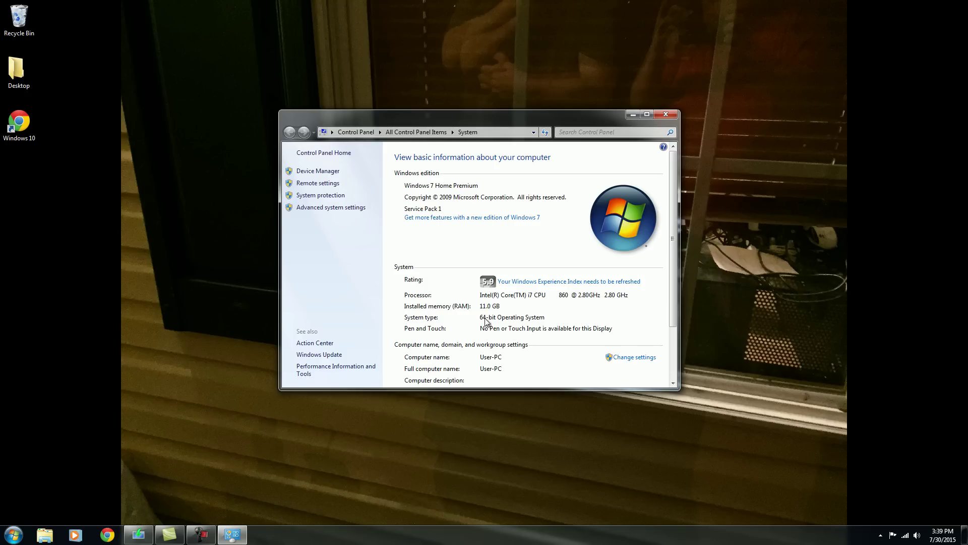
Launch the Windows 10 download page shortcut and maximize the Chrome window.
double_click(21, 127)
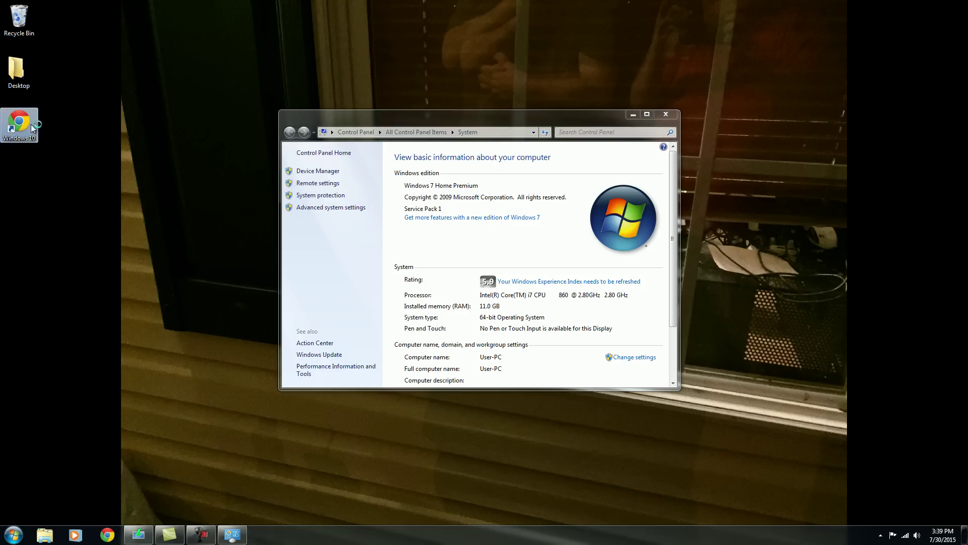
left_click(544, 119)
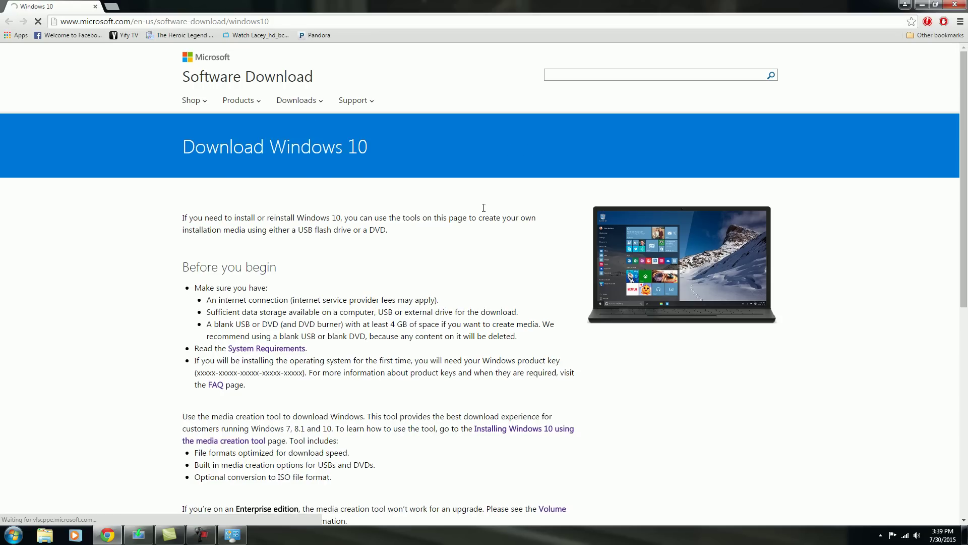
scroll(454, 216, "down", 3)
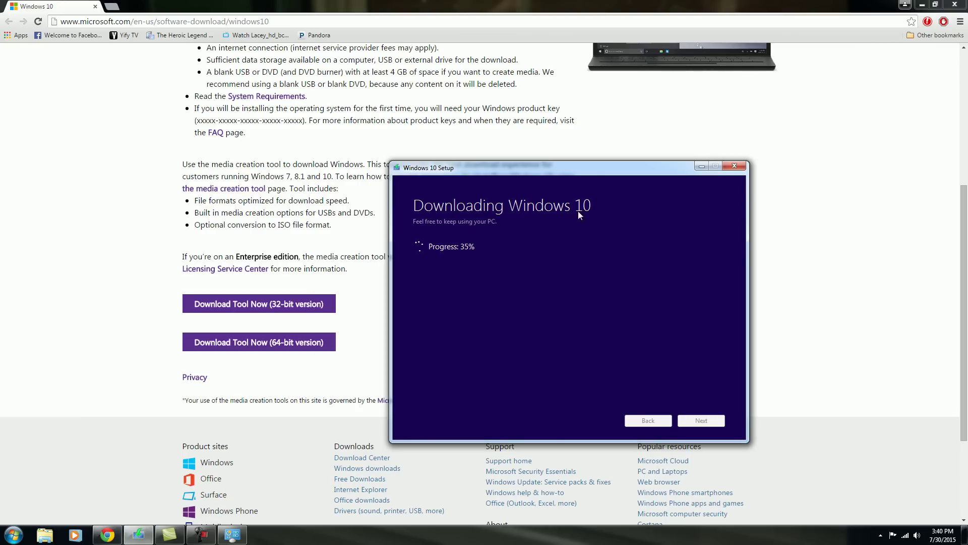
Drag the Windows 10 Setup window up and to the left while the download continues.
left_click_drag(595, 176, 509, 99)
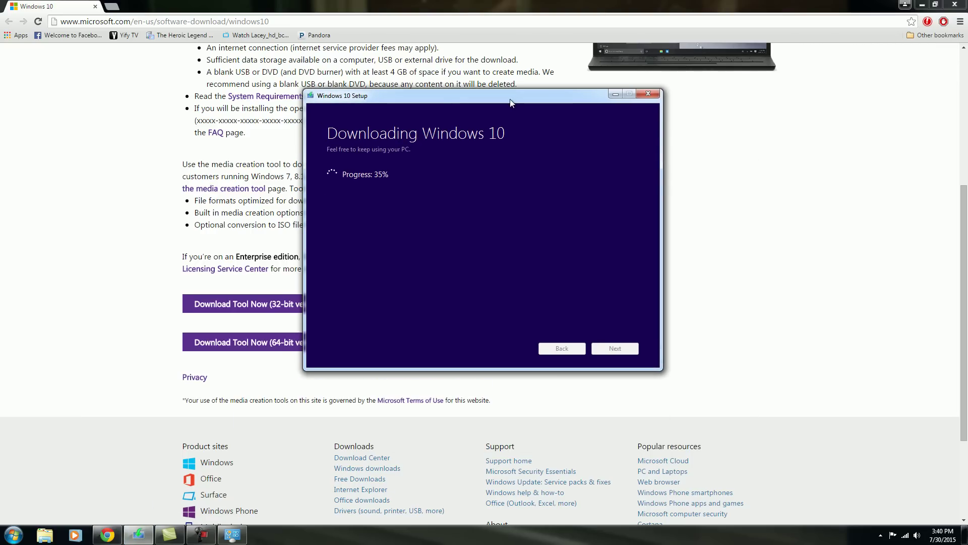